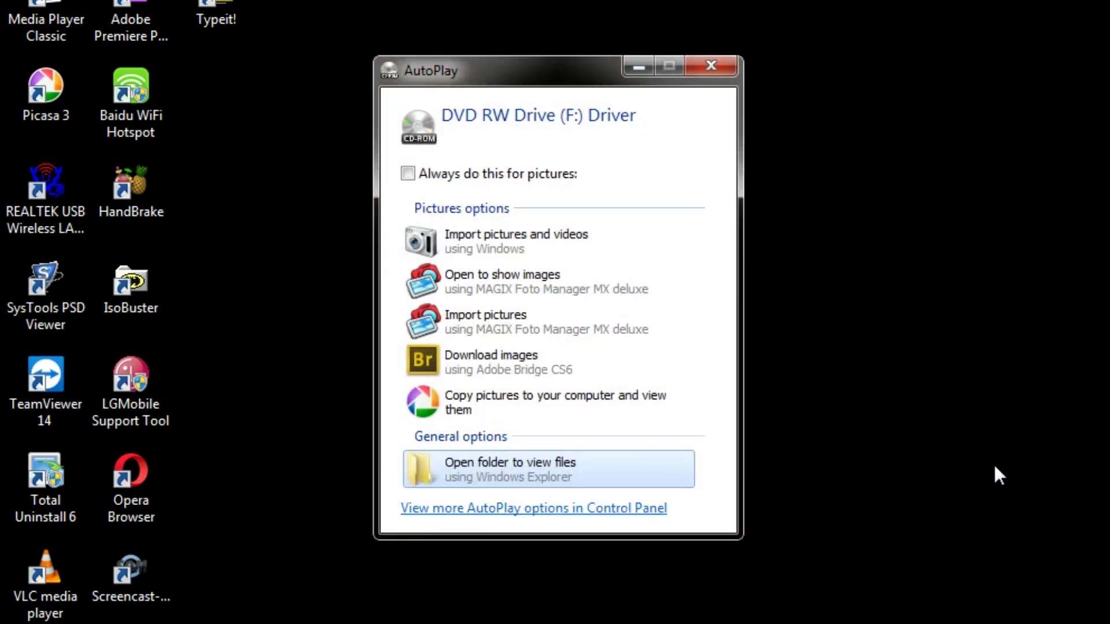
View the driver disc's files, and launch IS_Setup_ICS_011916_1.5.39.173 from the MTK windows folder inside the D: drive's SOFTWARE\wifi folder
{"action": "left_click", "coordinate": [496, 483]}
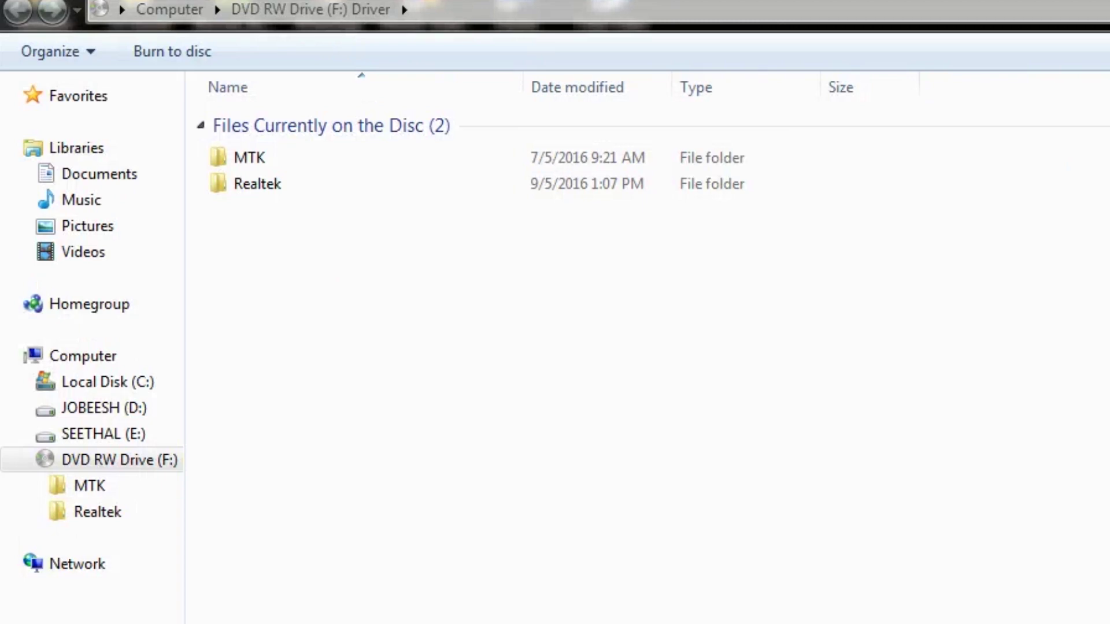
{"action": "key", "text": "alt+Tab"}
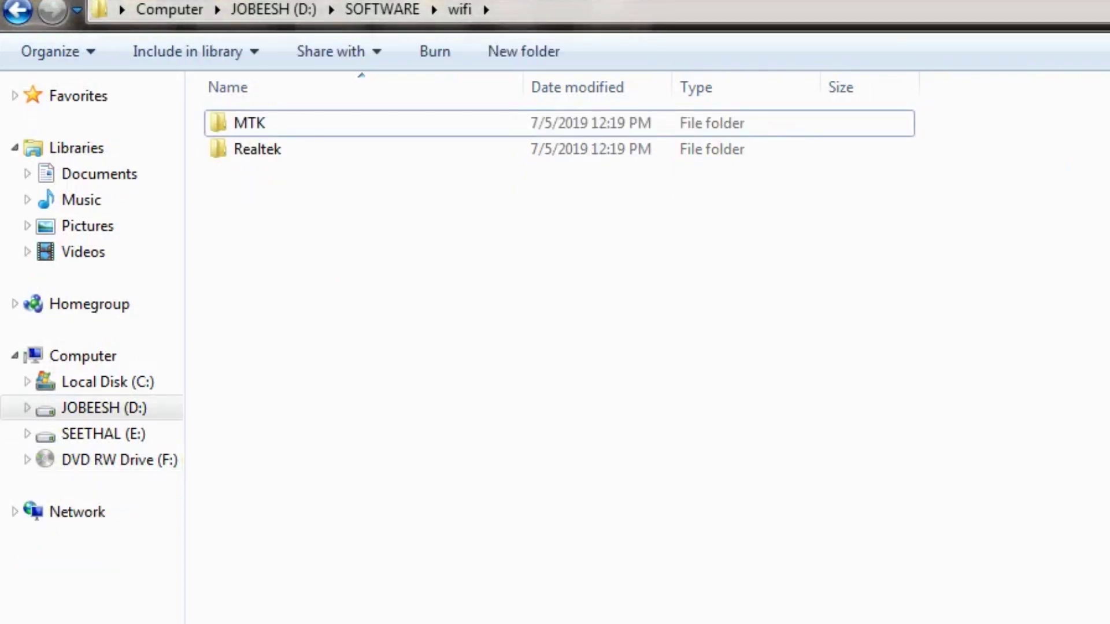
{"action": "double_click", "coordinate": [270, 126]}
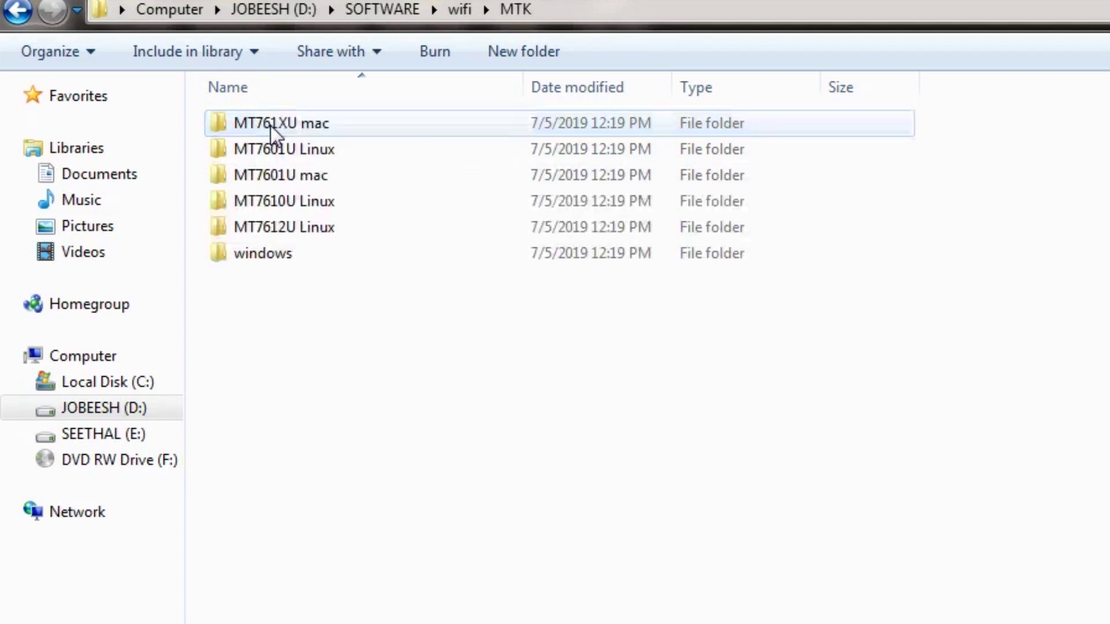
{"action": "double_click", "coordinate": [303, 262]}
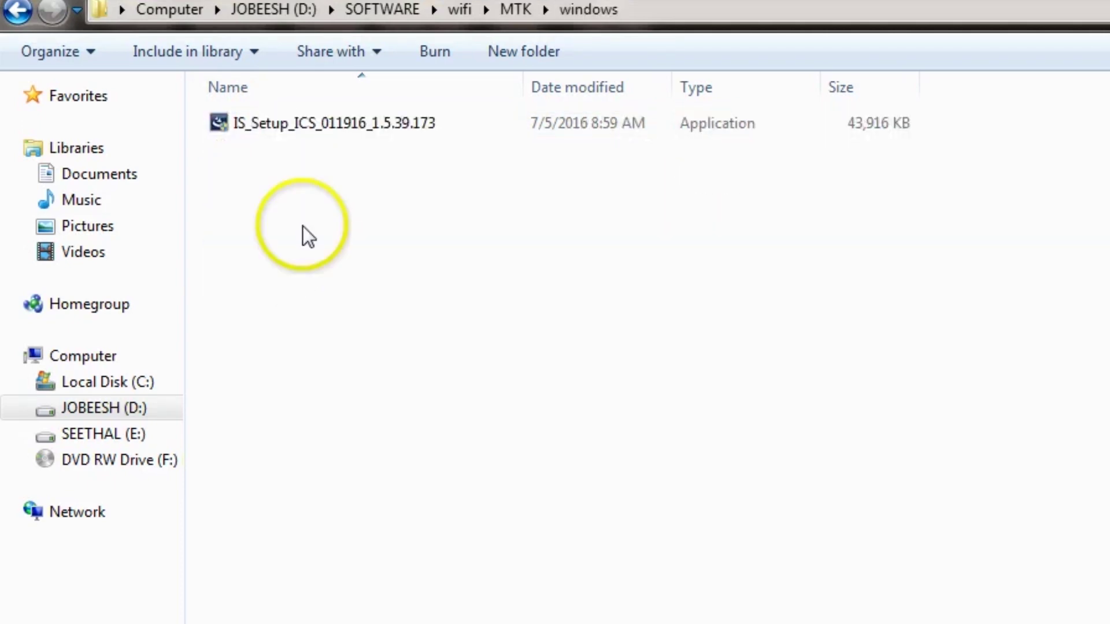
{"action": "double_click", "coordinate": [366, 123]}
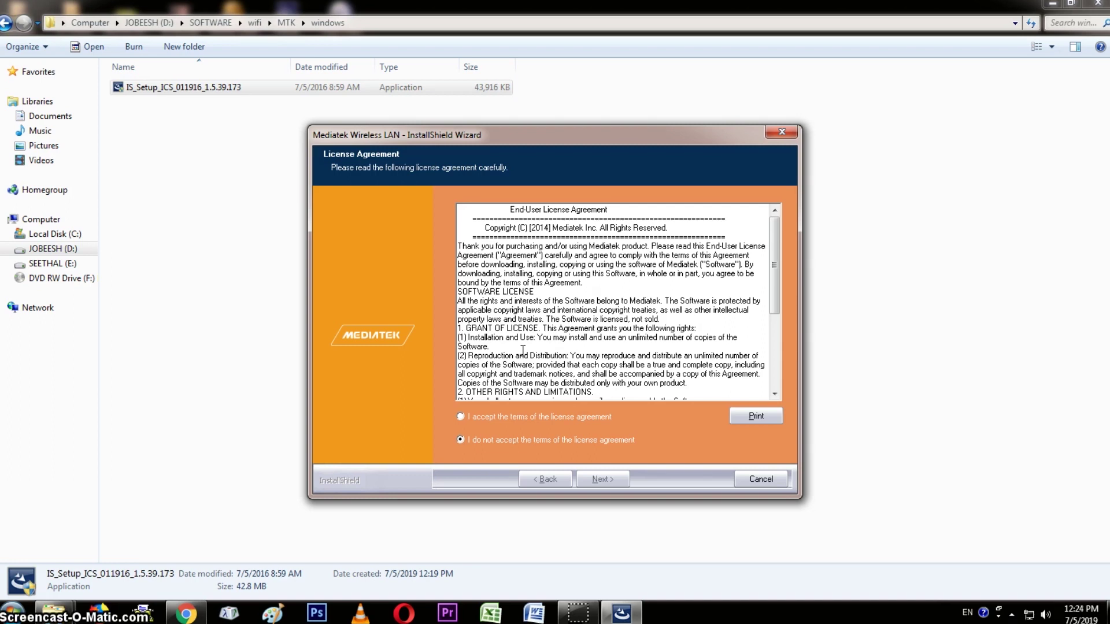
Accept the license agreement and install the Mediatek driver together with the Mediatek WLAN Utility, finishing the wizard
{"action": "left_click", "coordinate": [462, 417]}
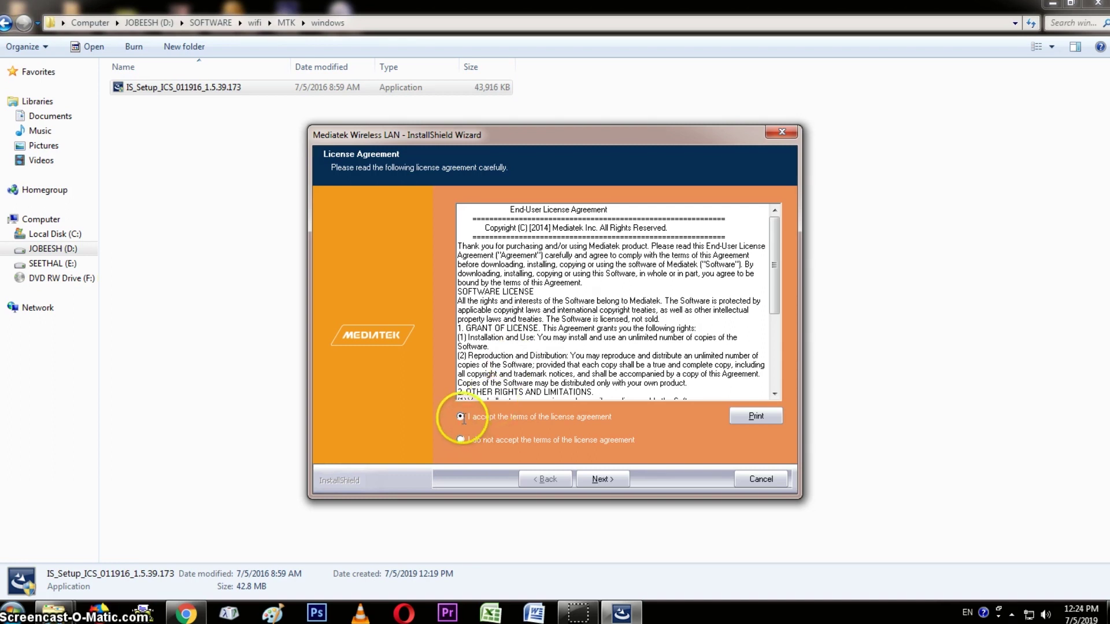
{"action": "left_click", "coordinate": [602, 478]}
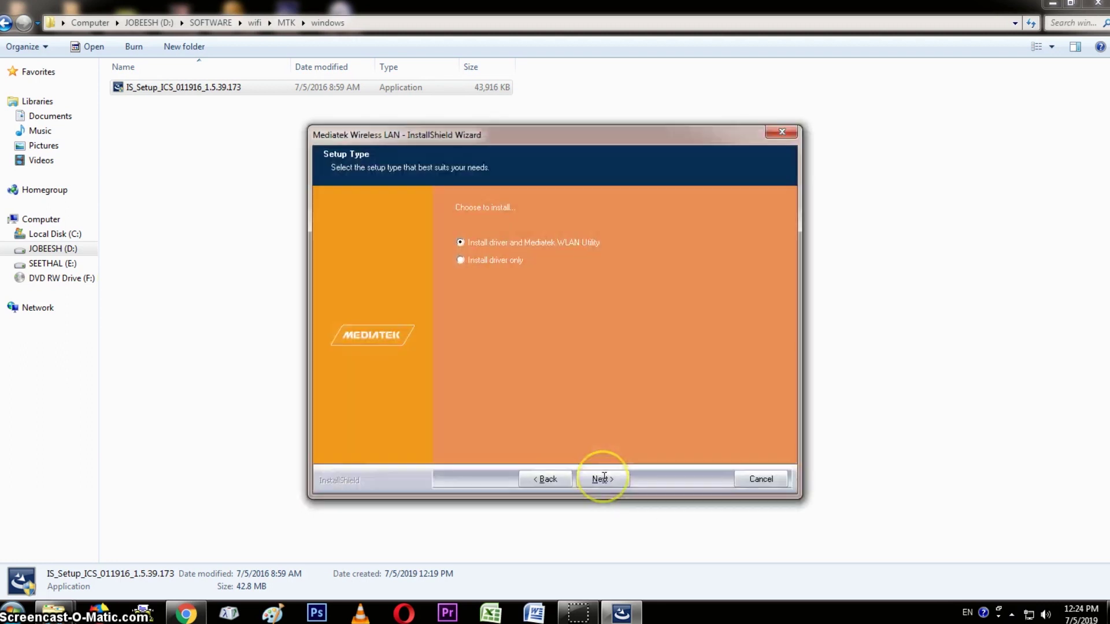
{"action": "left_click", "coordinate": [603, 477]}
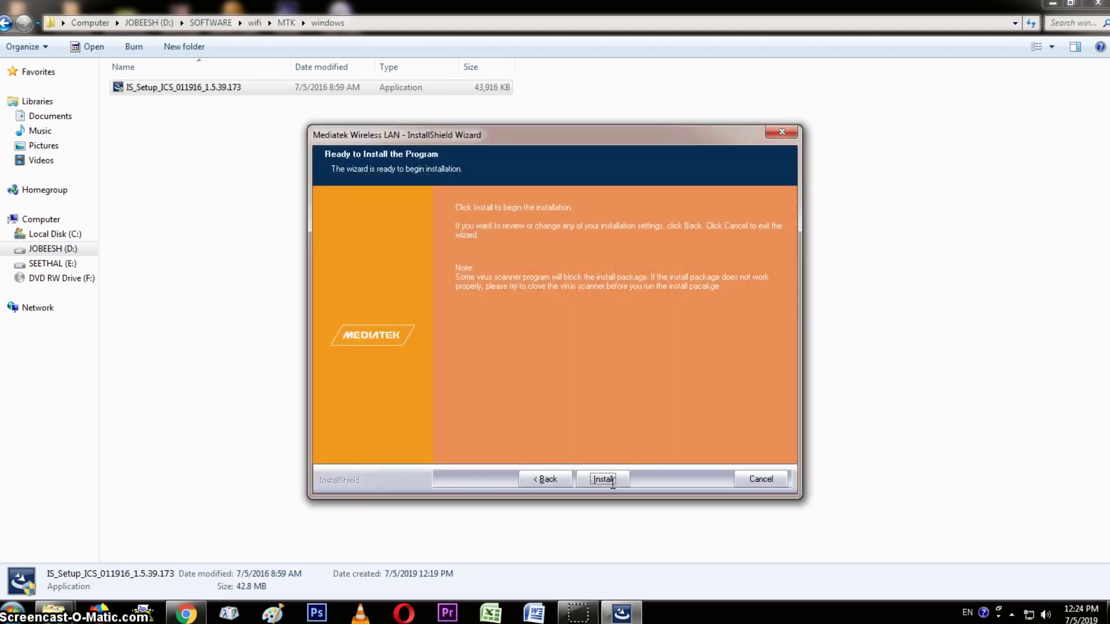
{"action": "left_click", "coordinate": [603, 479]}
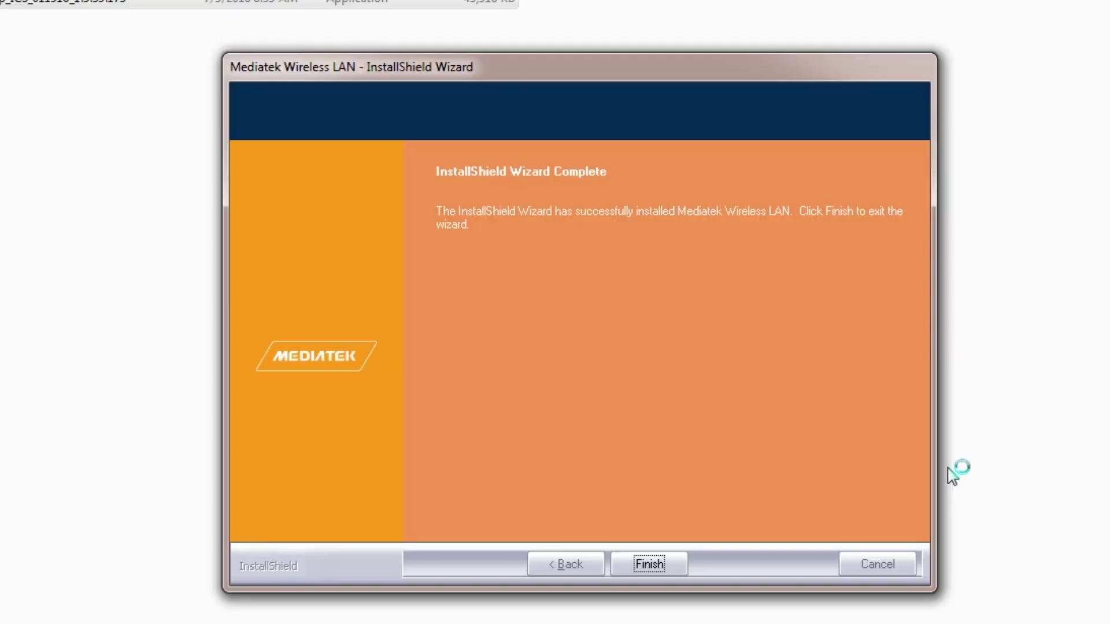
{"action": "left_click", "coordinate": [604, 479]}
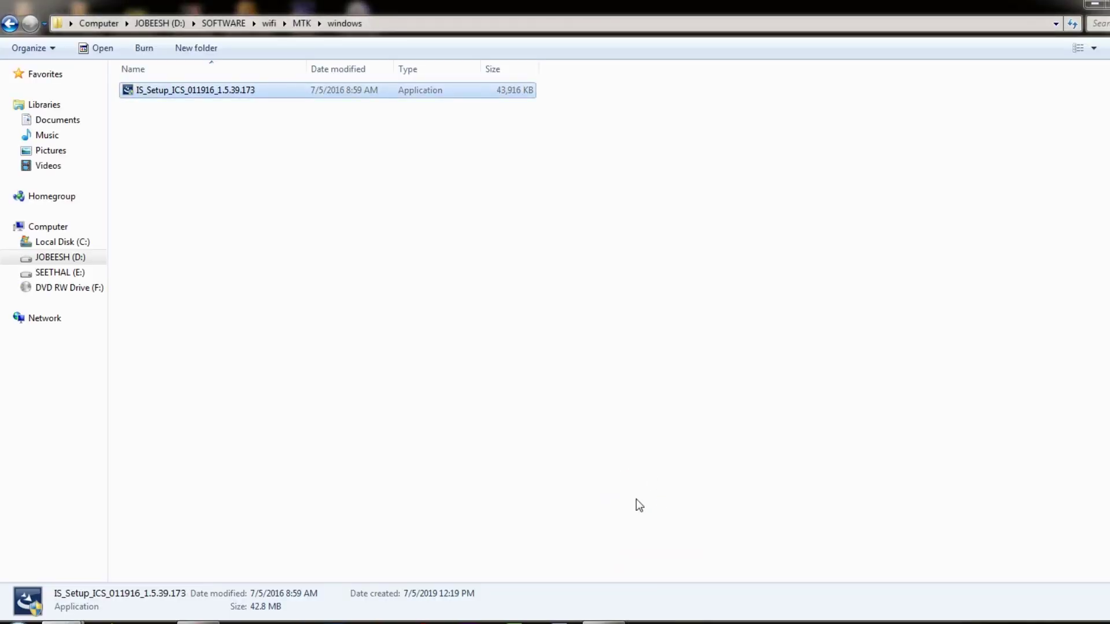
Go back to the wifi folder and launch the Setup application from the Realtek windows folder
{"action": "left_click", "coordinate": [10, 24]}
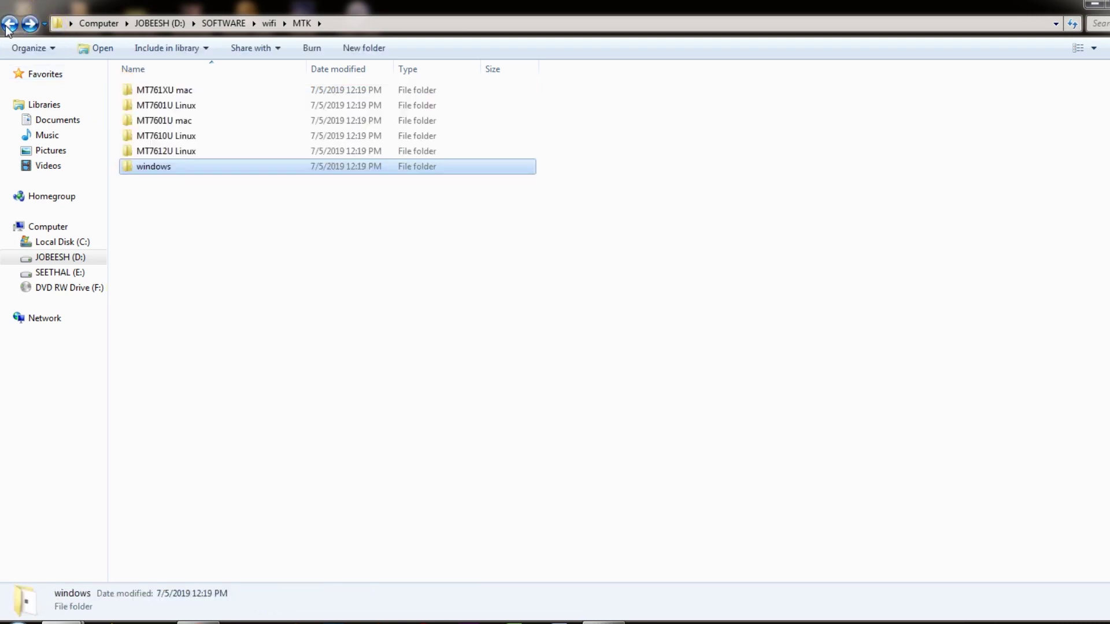
{"action": "left_click", "coordinate": [9, 25]}
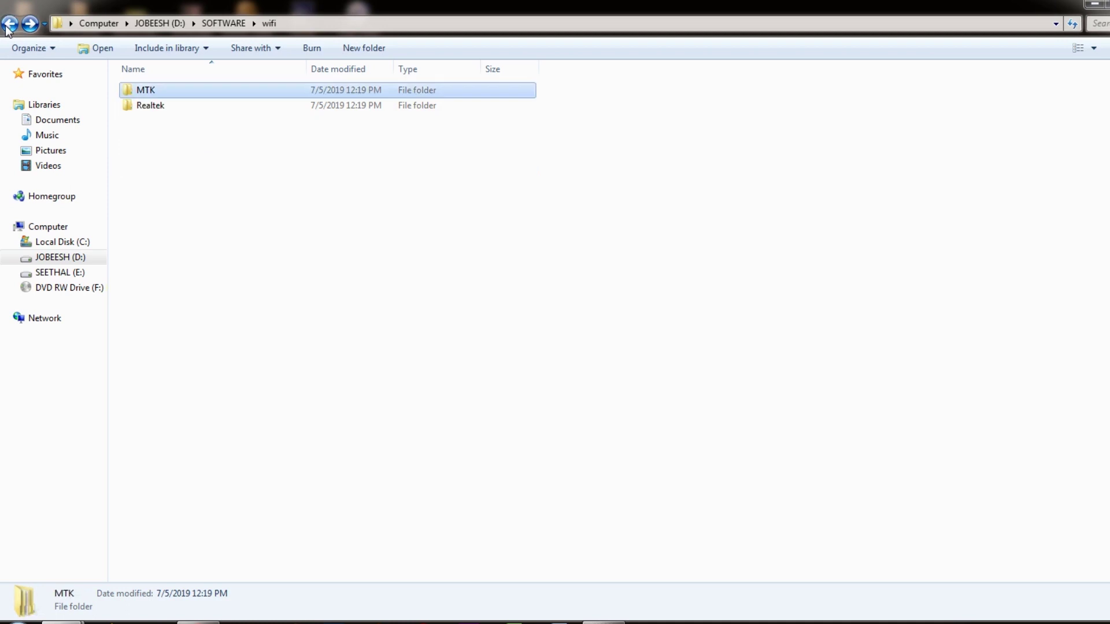
{"action": "left_click", "coordinate": [164, 109]}
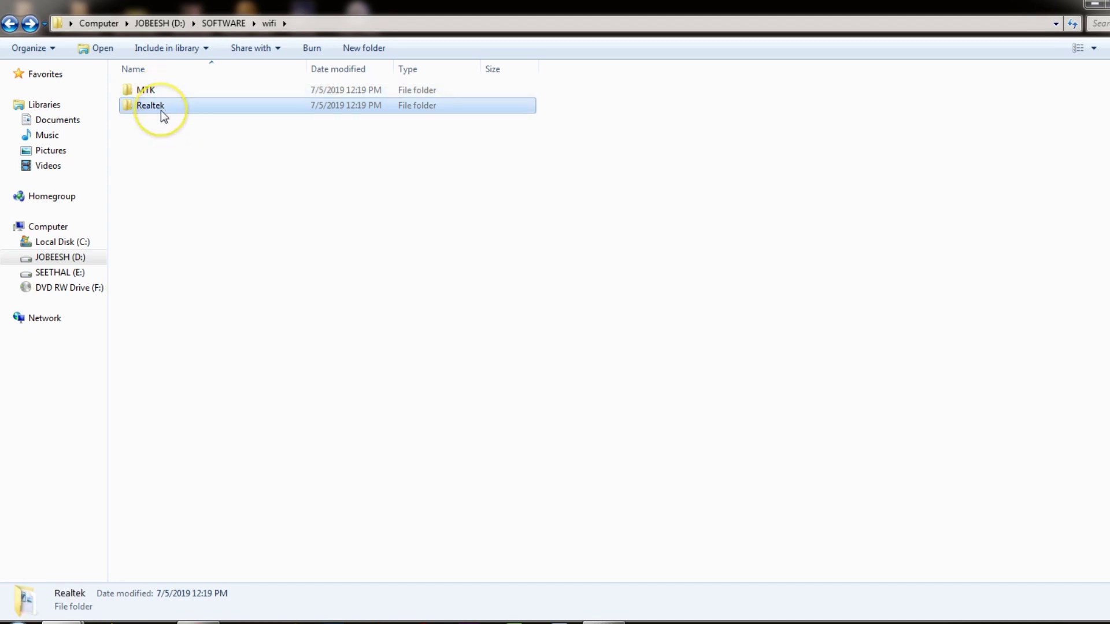
{"action": "double_click", "coordinate": [296, 195]}
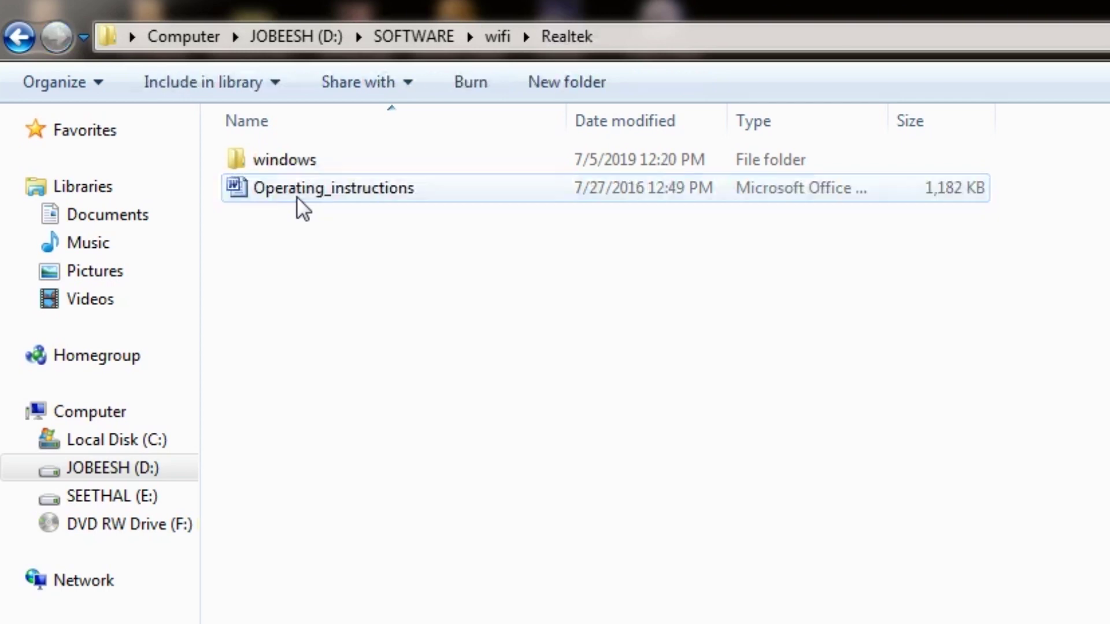
{"action": "double_click", "coordinate": [292, 159]}
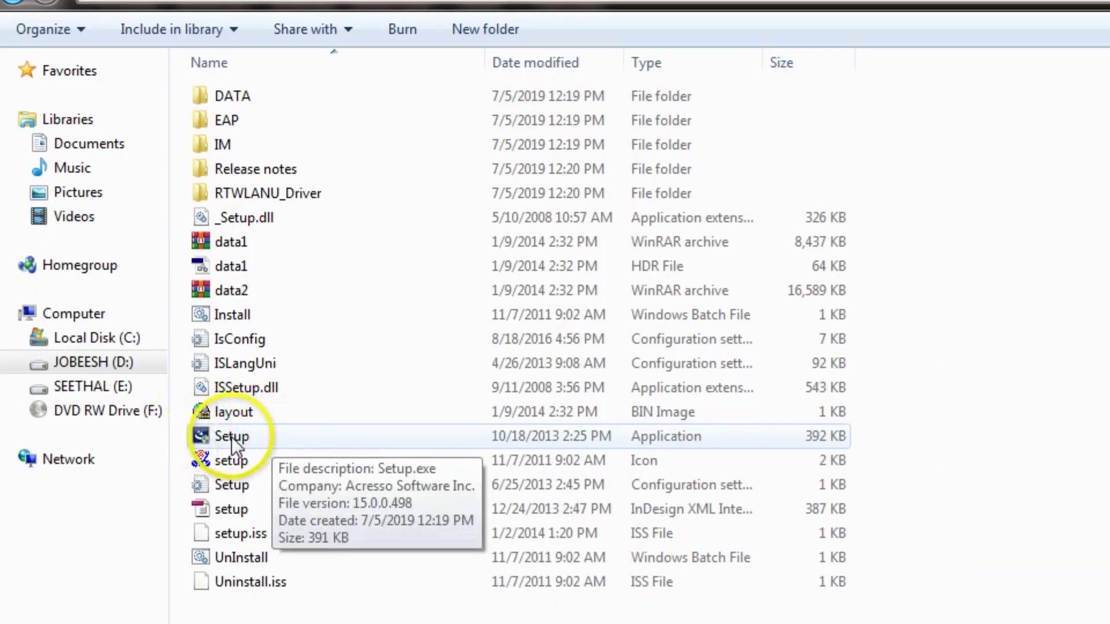
{"action": "double_click", "coordinate": [232, 435]}
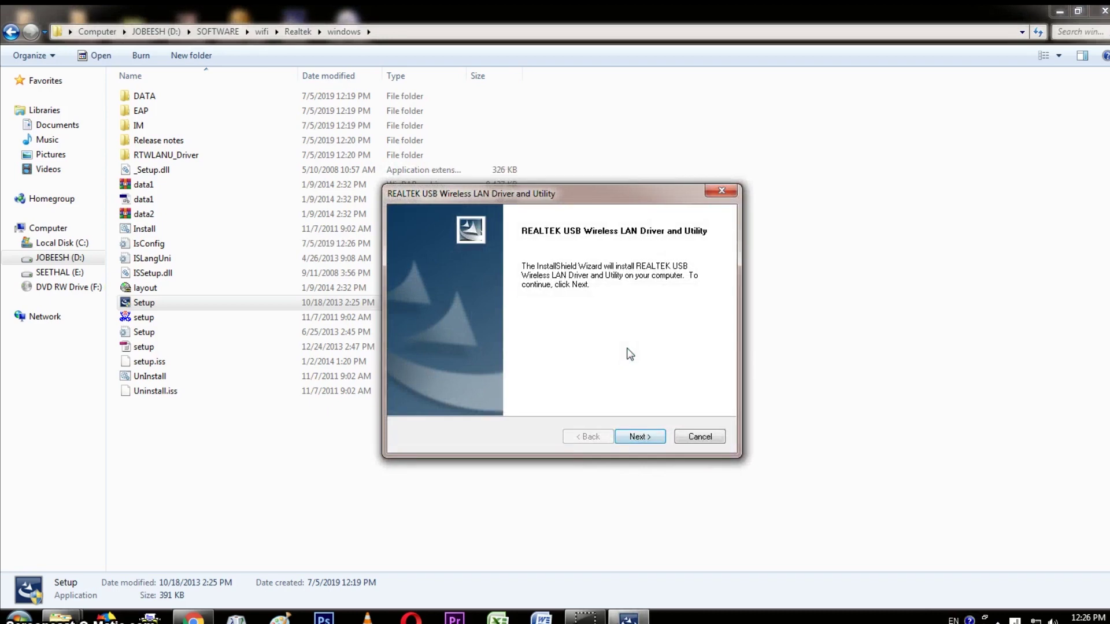
Install the REALTEK USB Wireless LAN Driver and Utility with the computer restart postponed, and close the Realtek utility window
{"action": "left_click", "coordinate": [648, 440]}
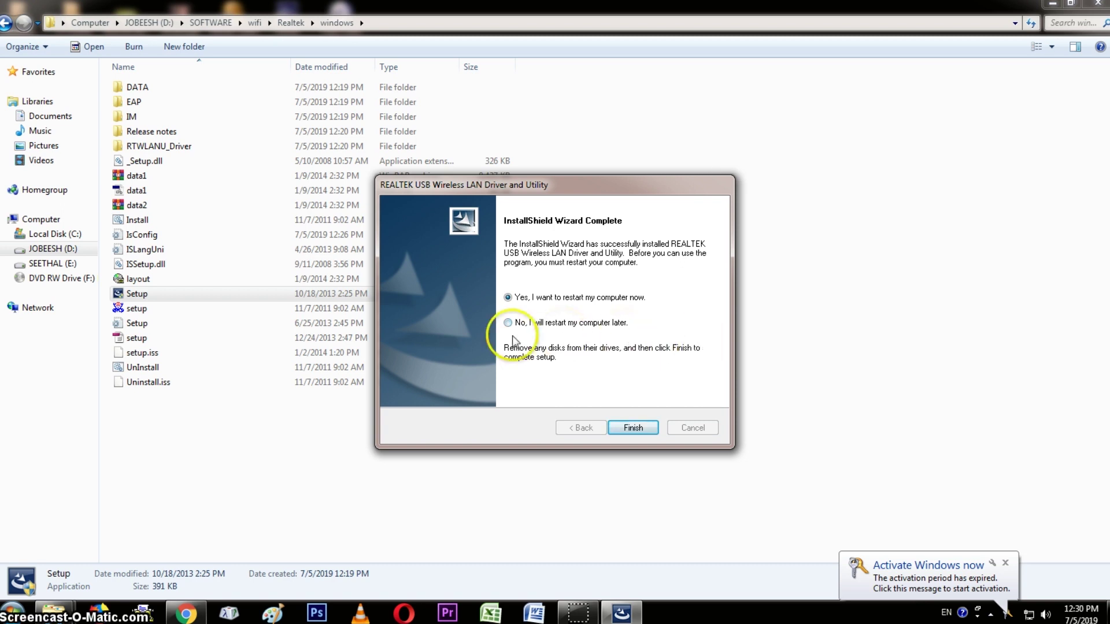
{"action": "left_click", "coordinate": [508, 323]}
{"action": "left_click", "coordinate": [633, 428]}
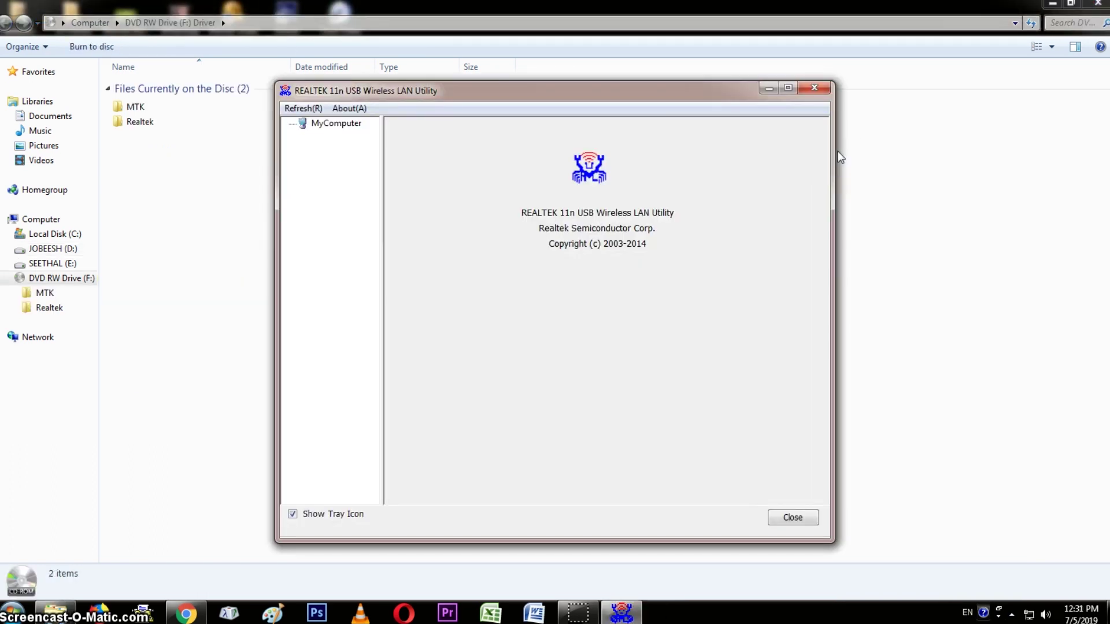
{"action": "left_click", "coordinate": [793, 517]}
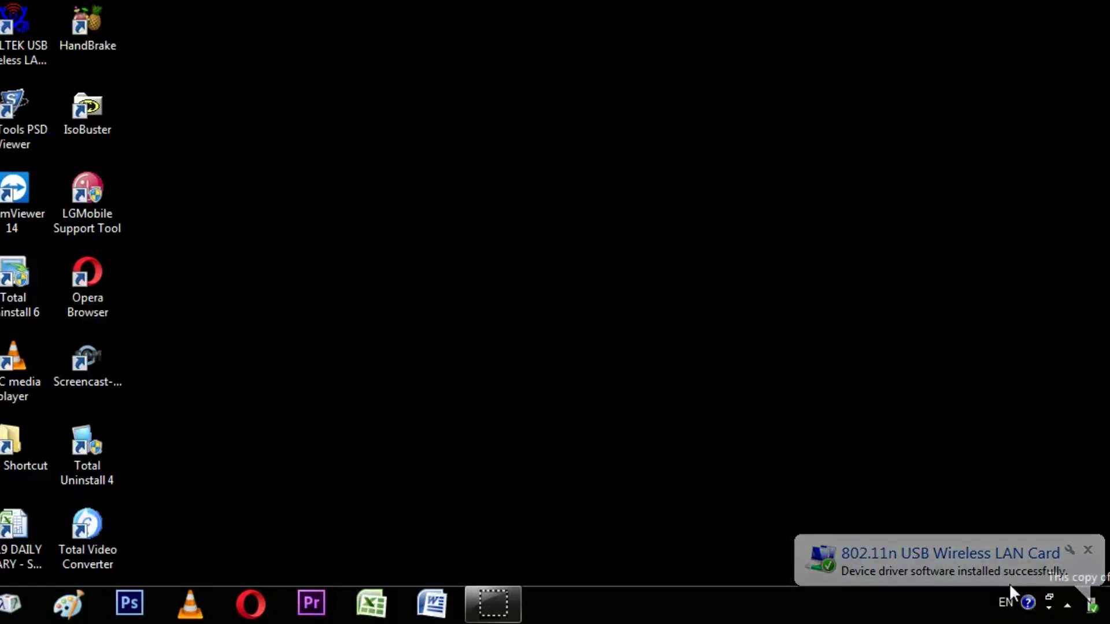
{"action": "left_click", "coordinate": [1068, 605]}
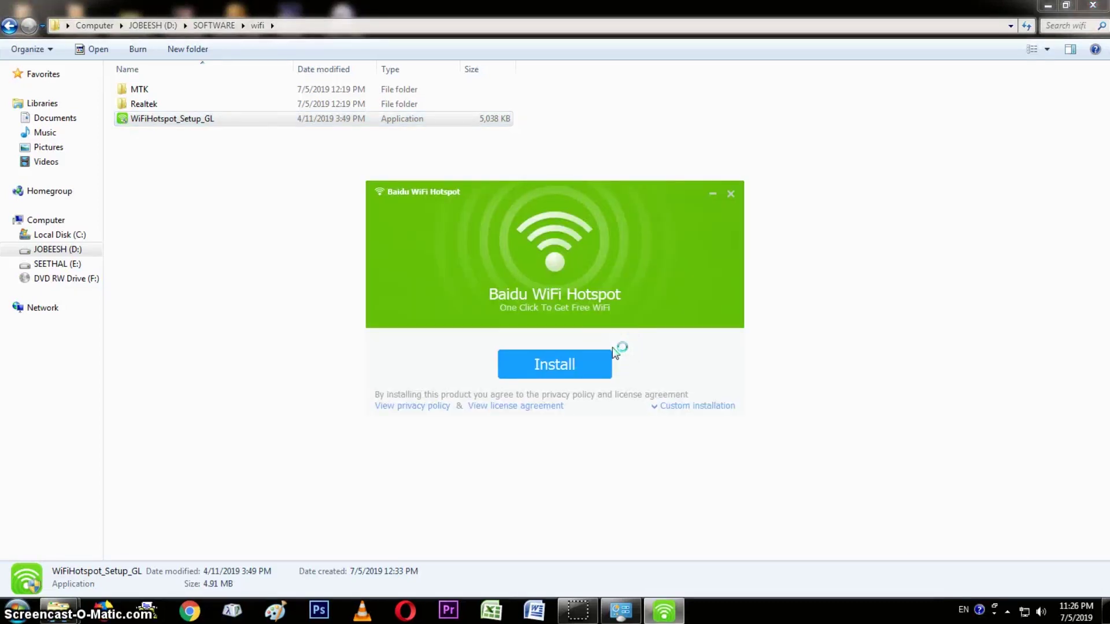
Install Baidu WiFi Hotspot and check for its icon in the notification area
{"action": "left_click", "coordinate": [554, 368]}
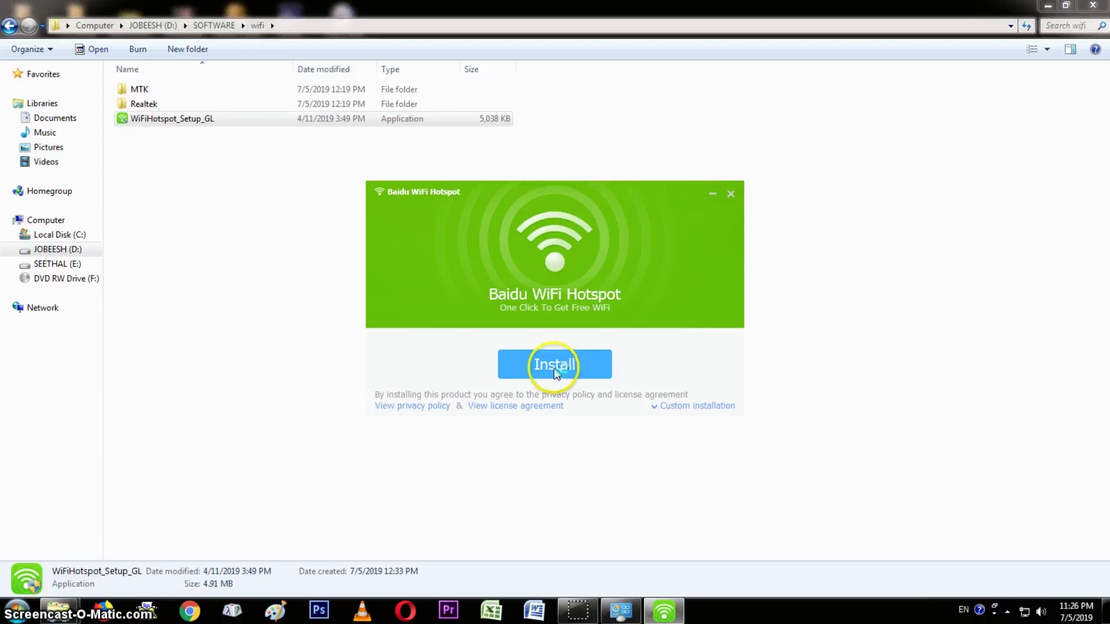
{"action": "left_click", "coordinate": [706, 350]}
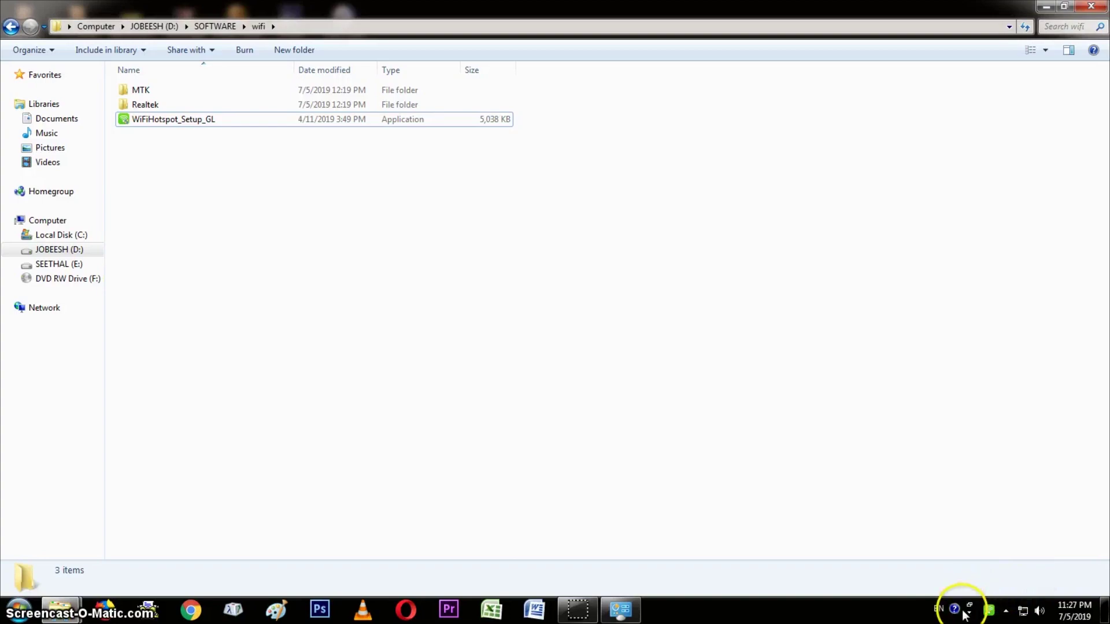
{"action": "left_click", "coordinate": [1005, 611]}
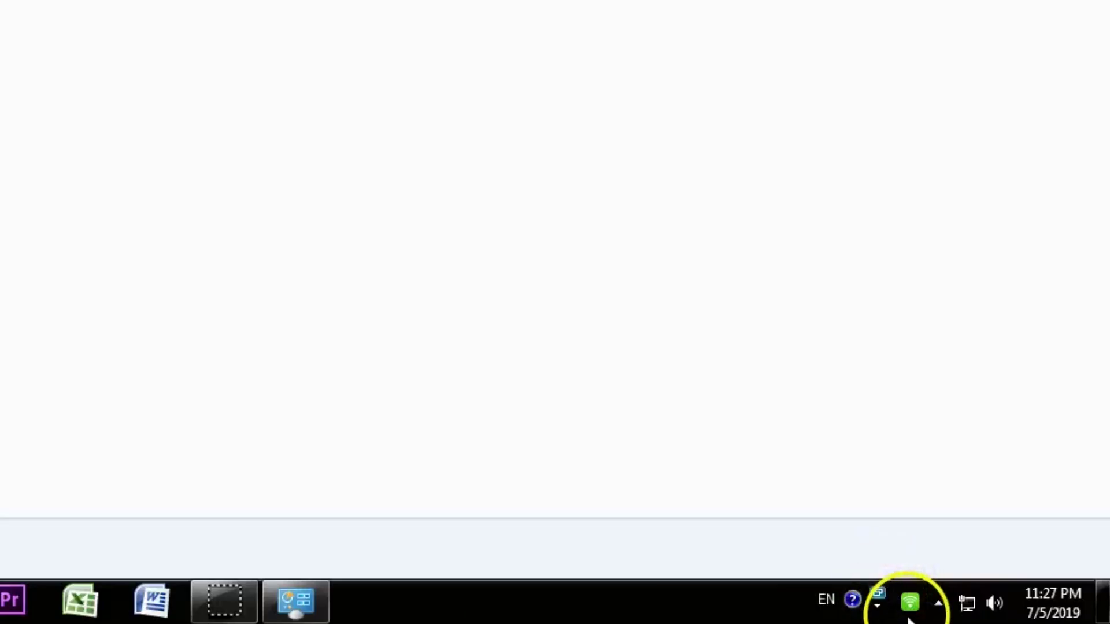
{"action": "mouse_move", "coordinate": [910, 601]}
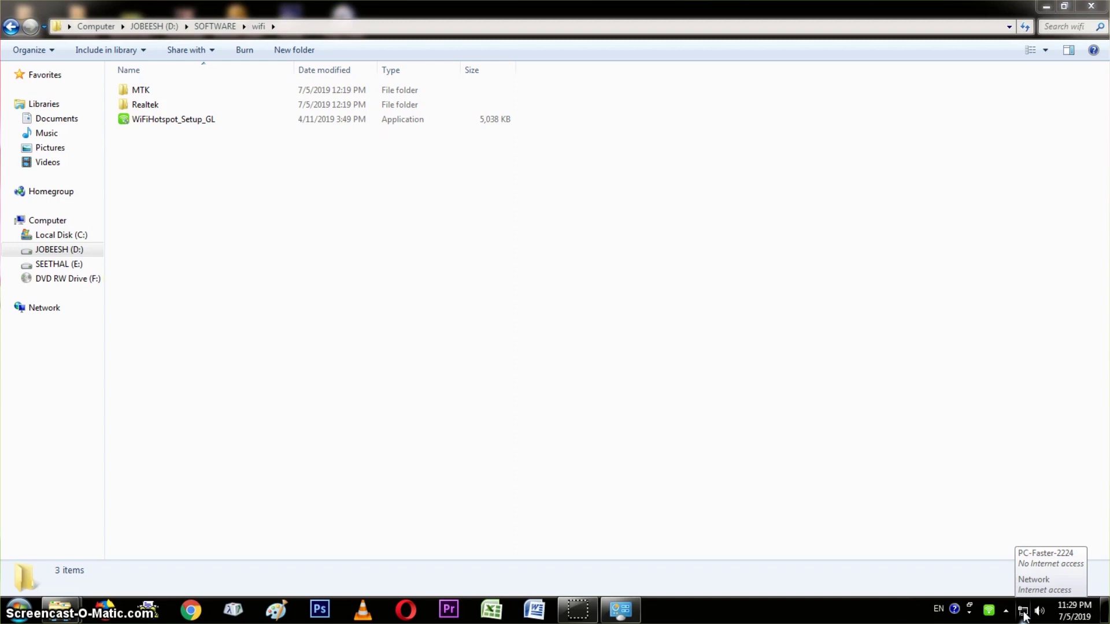
Connect the computer to the vivo 1723 wireless network
{"action": "left_click", "coordinate": [1024, 616]}
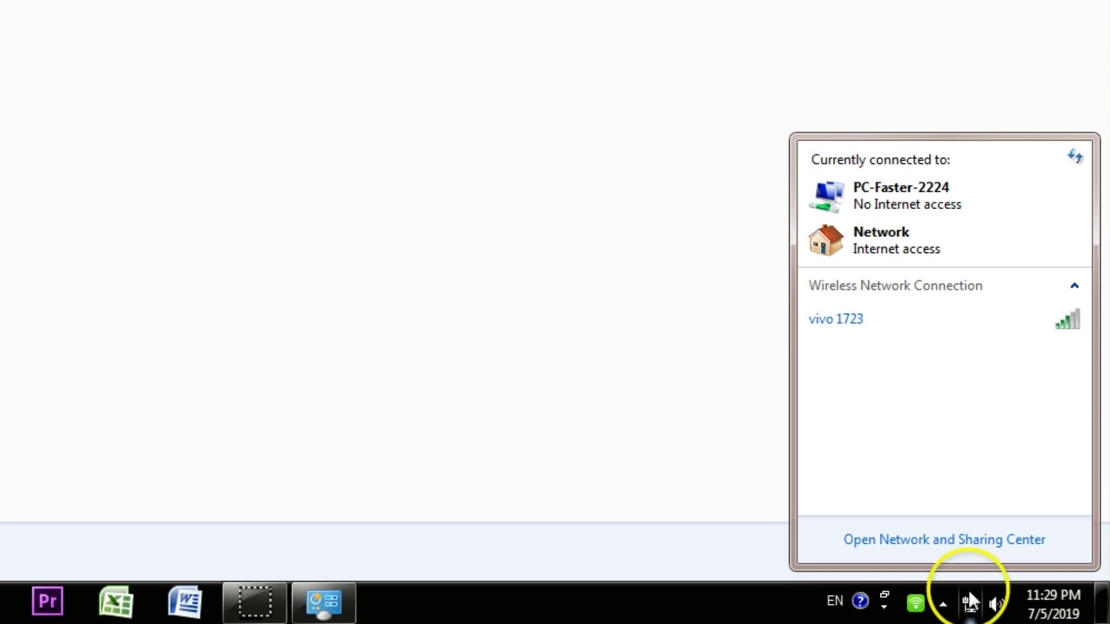
{"action": "double_click", "coordinate": [856, 320]}
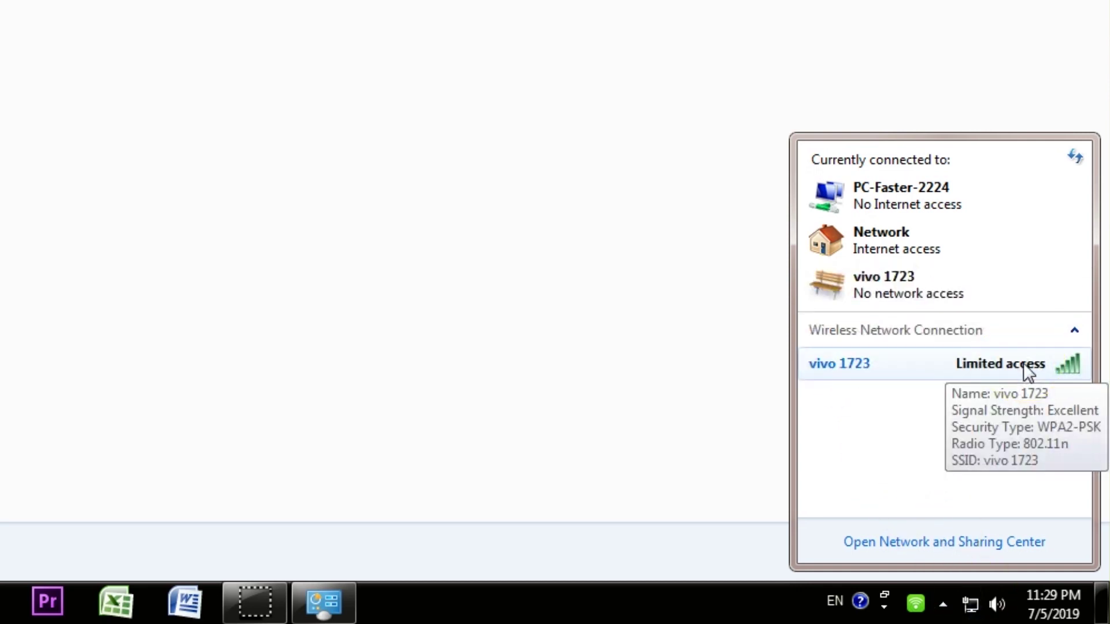
{"action": "left_click", "coordinate": [1001, 363]}
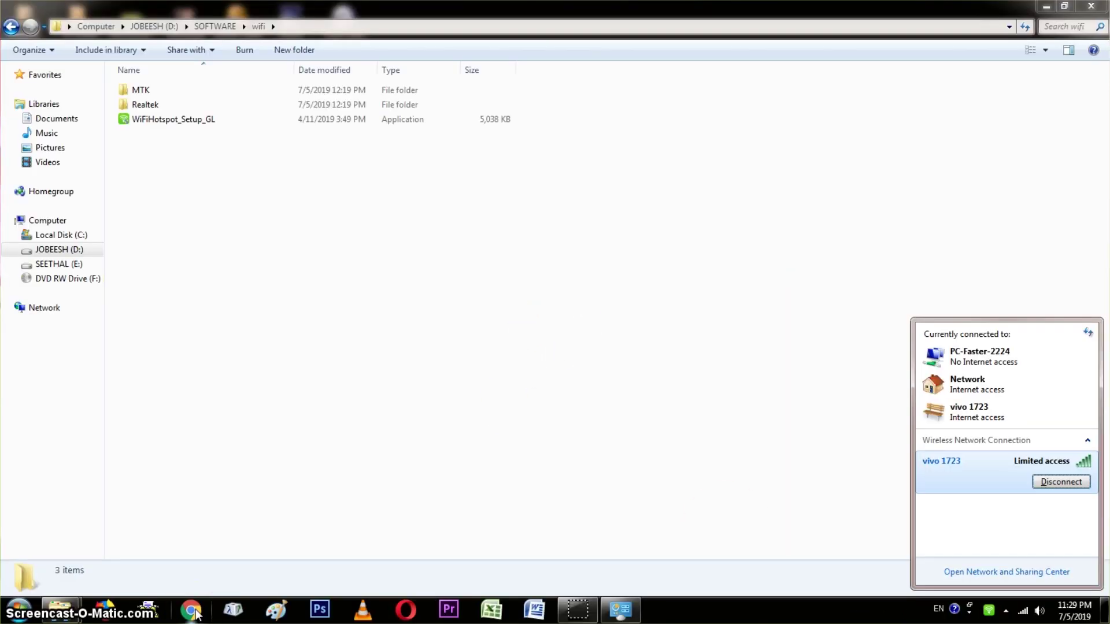
Test the internet connection by playing a recommended YouTube video in Chrome, close the browser, and check the vivo 1723 connection status
{"action": "left_click", "coordinate": [191, 610]}
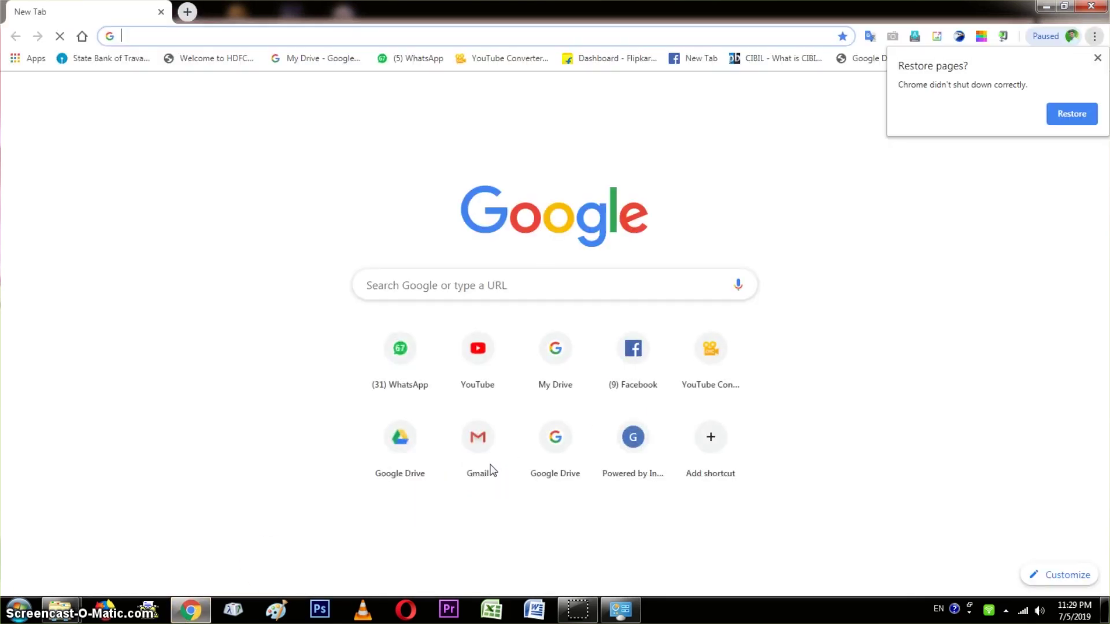
{"action": "left_click", "coordinate": [1097, 58]}
{"action": "left_click", "coordinate": [473, 372]}
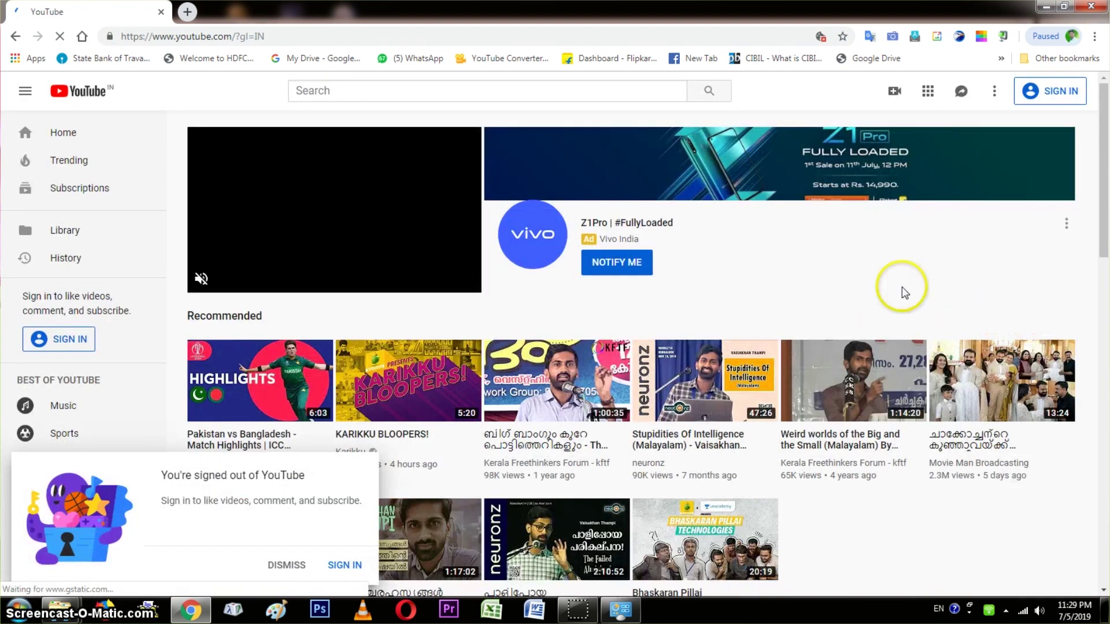
{"action": "left_click", "coordinate": [563, 407]}
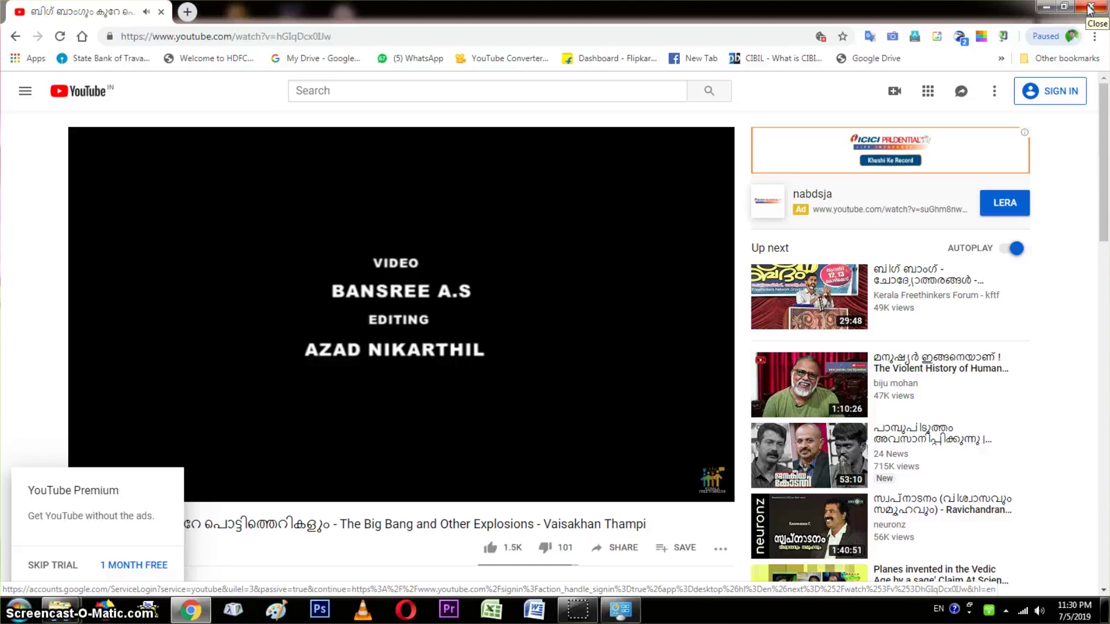
{"action": "left_click", "coordinate": [1090, 8]}
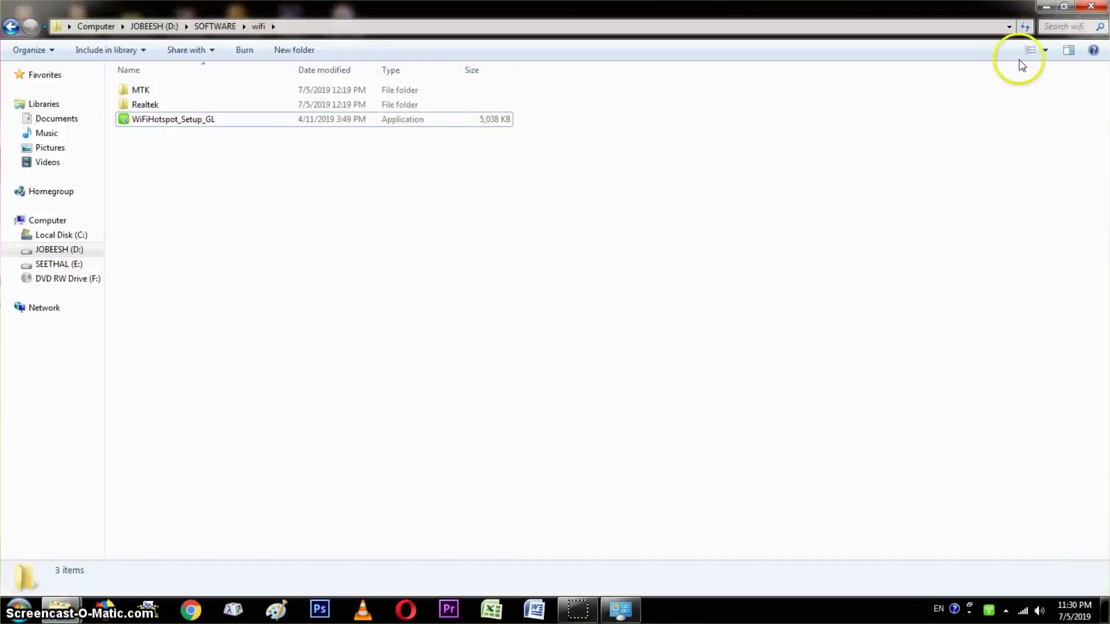
{"action": "left_click", "coordinate": [1024, 611]}
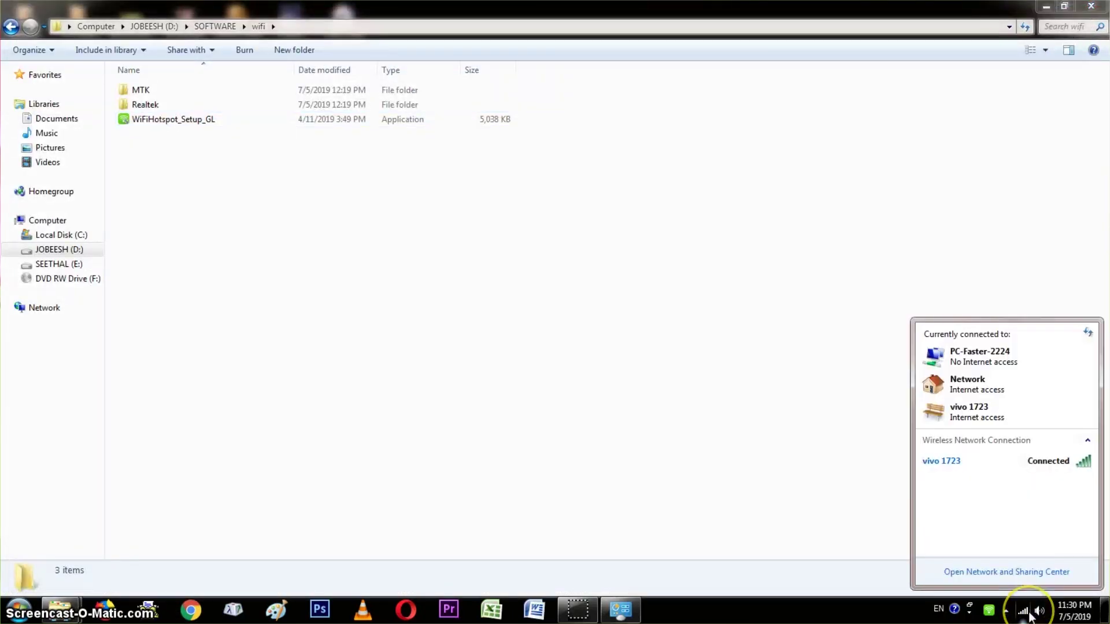
{"action": "left_click", "coordinate": [1072, 466]}
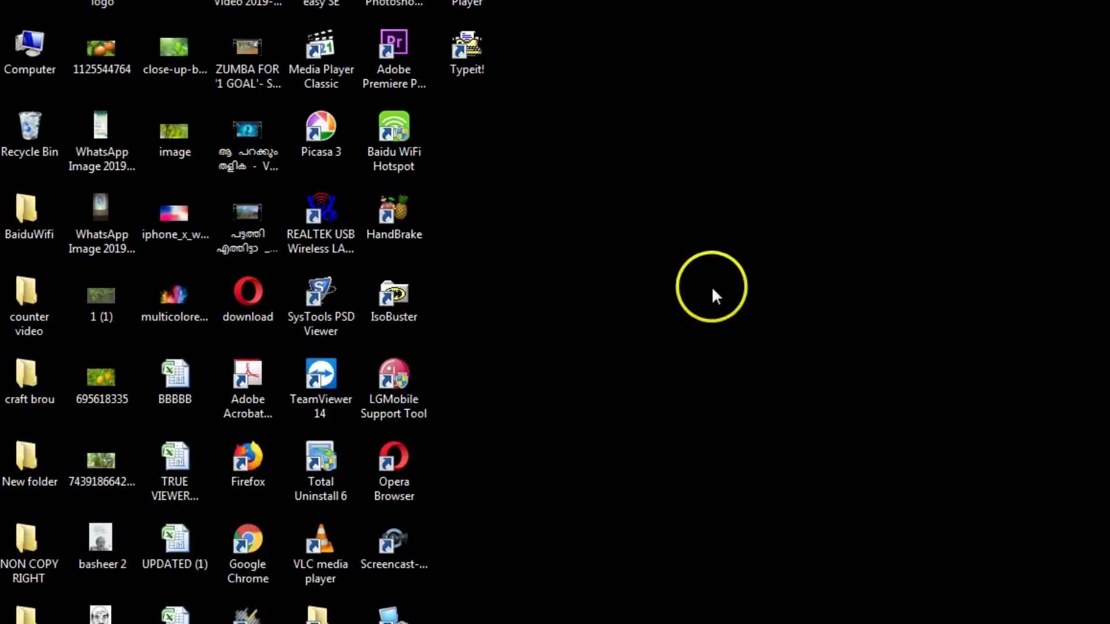
Launch Baidu WiFi Hotspot from the desktop and open its WiFi name and password settings
{"action": "double_click", "coordinate": [389, 149]}
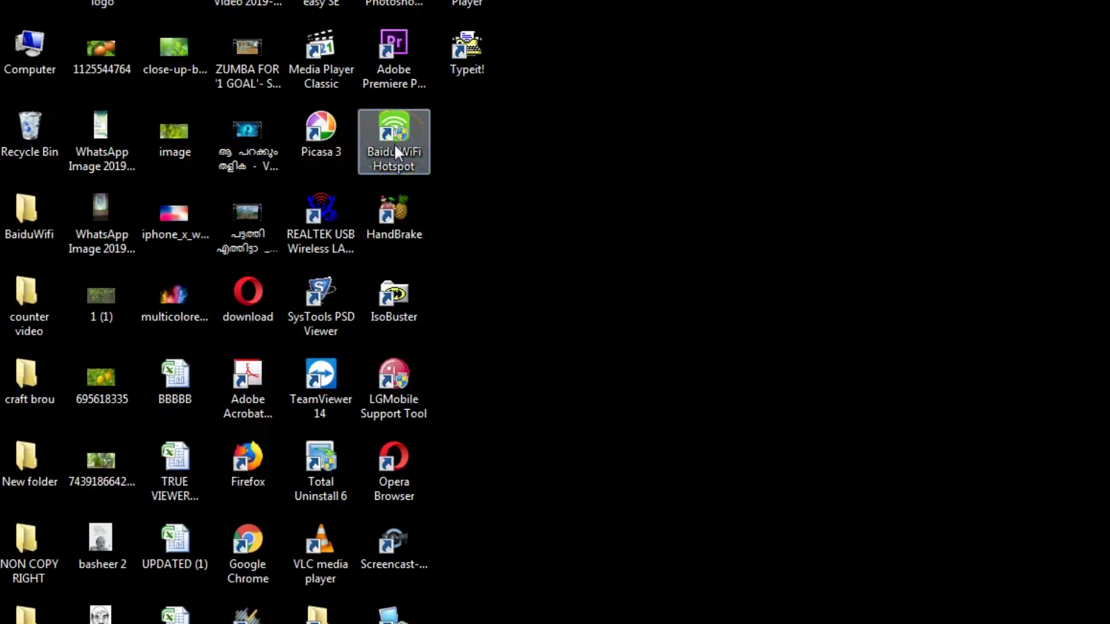
{"action": "left_click", "coordinate": [914, 320]}
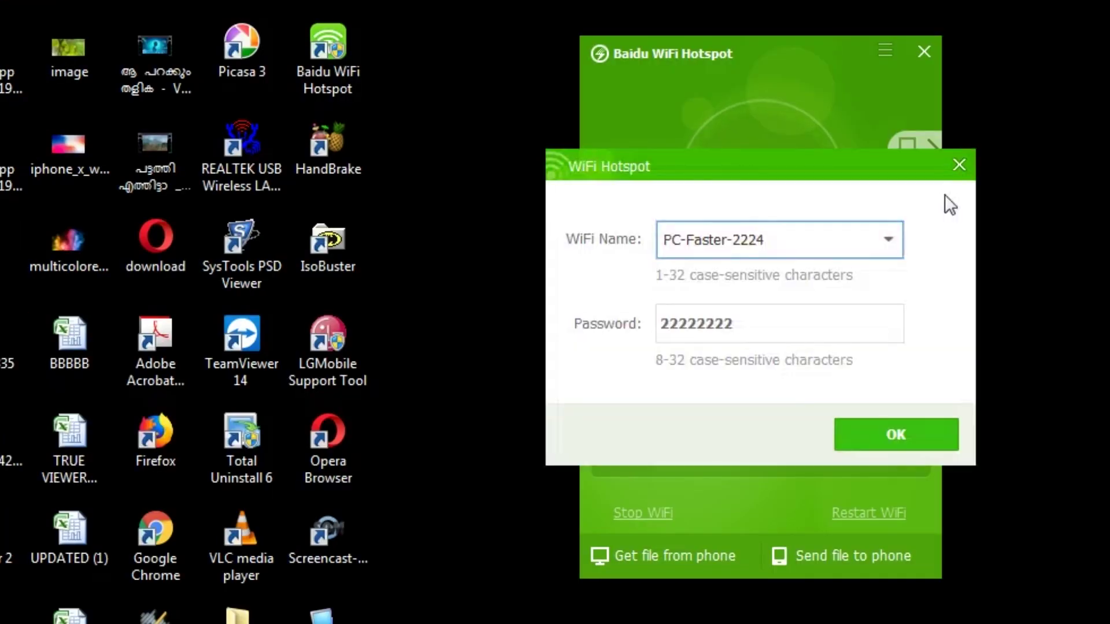
Keep PC-Faster-2224 as the hotspot's WiFi name along with its existing password, and confirm the hotspot settings
{"action": "left_click", "coordinate": [800, 246]}
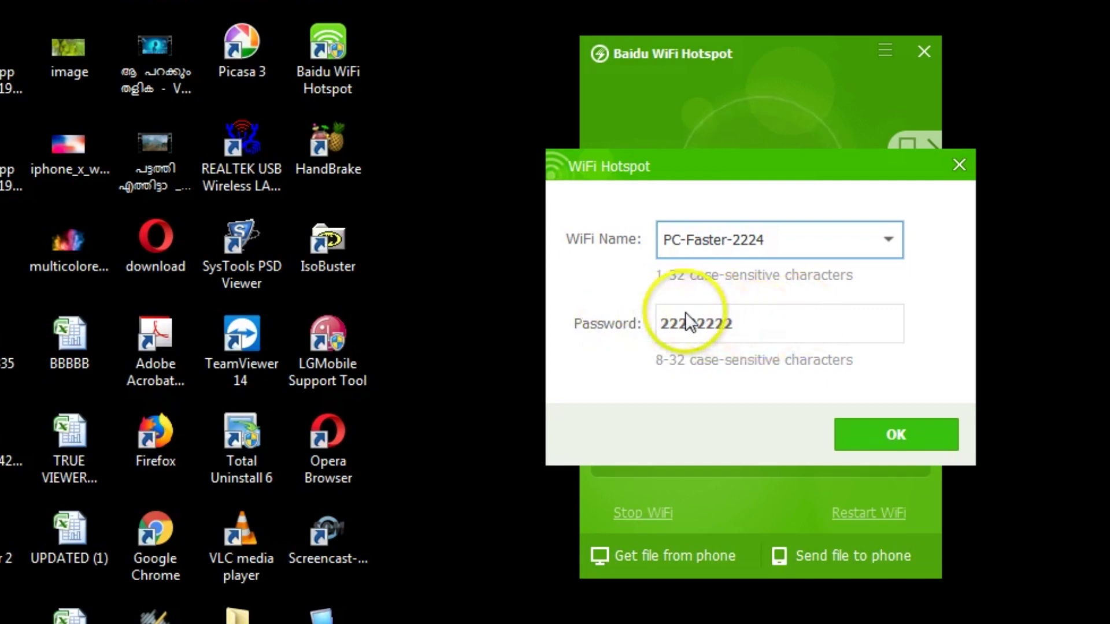
{"action": "left_click", "coordinate": [918, 439]}
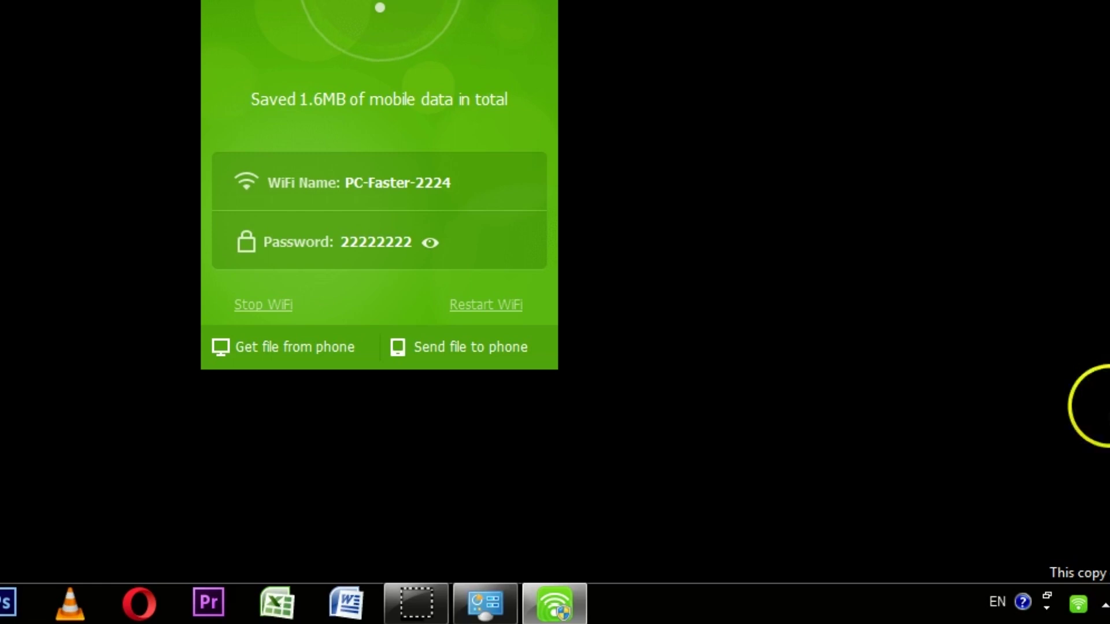
Check the hotspot status in the notification area, expand the connected devices list, and view the connection details of the WiFi Friend device
{"action": "mouse_move", "coordinate": [1082, 607]}
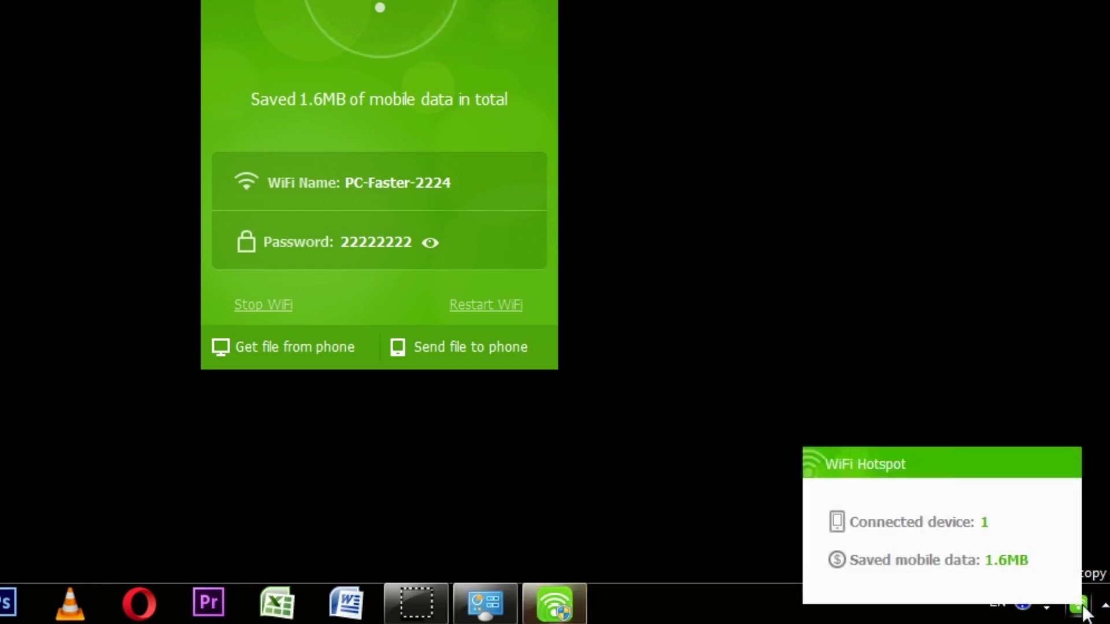
{"action": "left_click", "coordinate": [526, 162]}
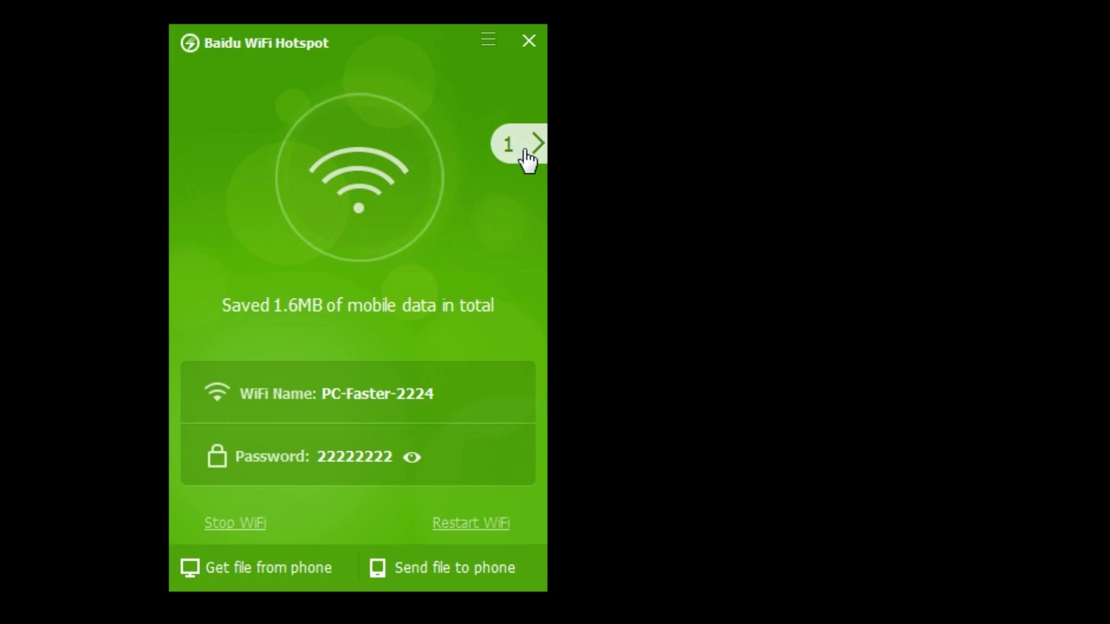
{"action": "left_click", "coordinate": [527, 160]}
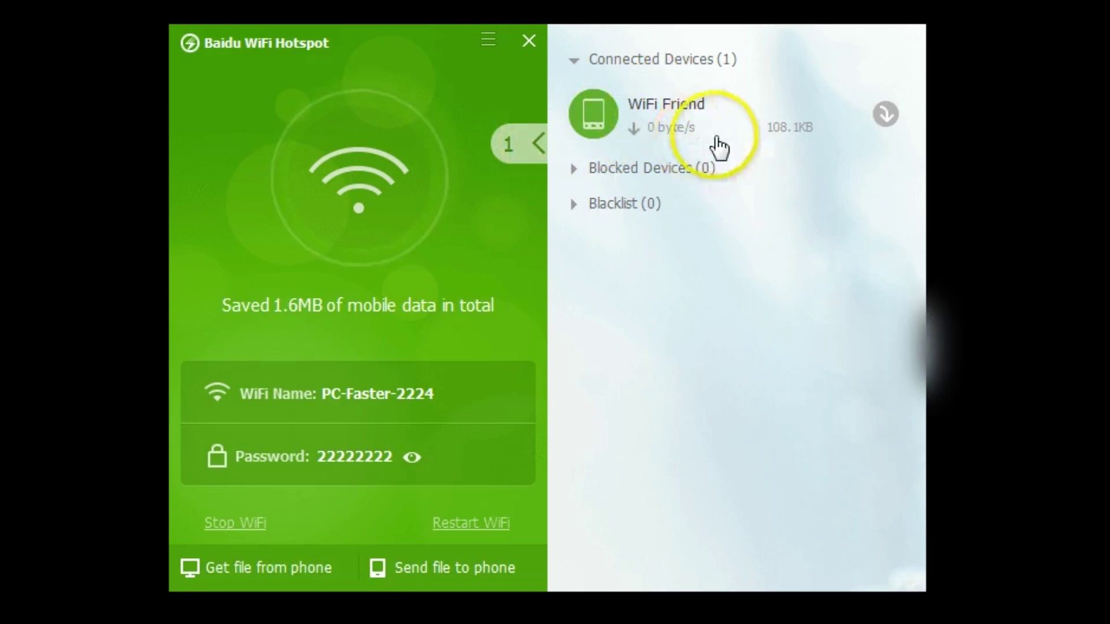
{"action": "mouse_move", "coordinate": [782, 145]}
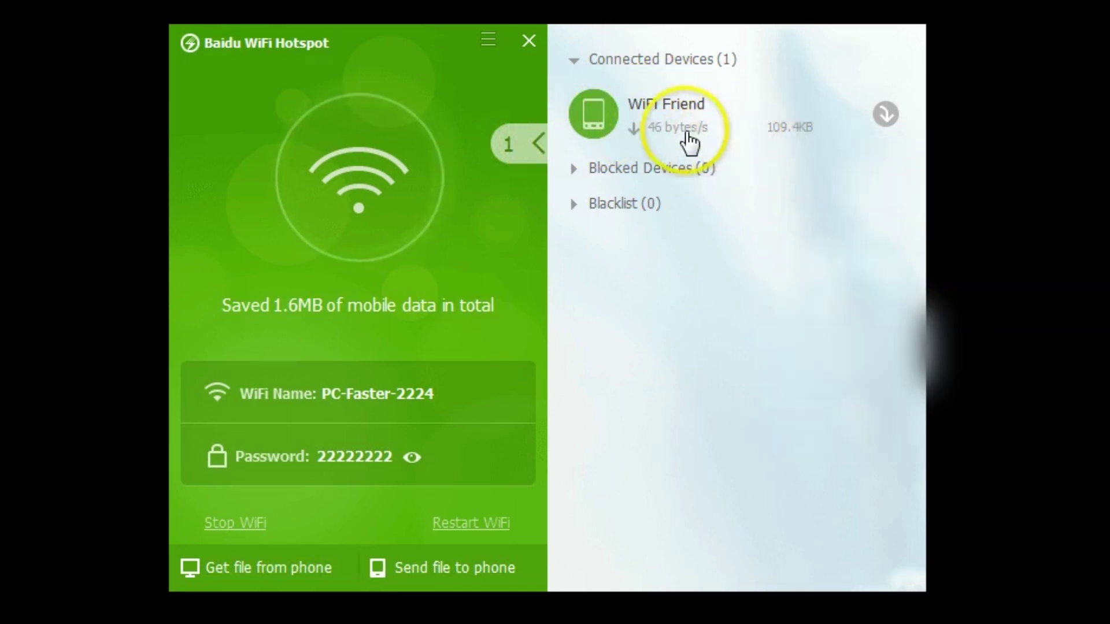
{"action": "mouse_move", "coordinate": [700, 124]}
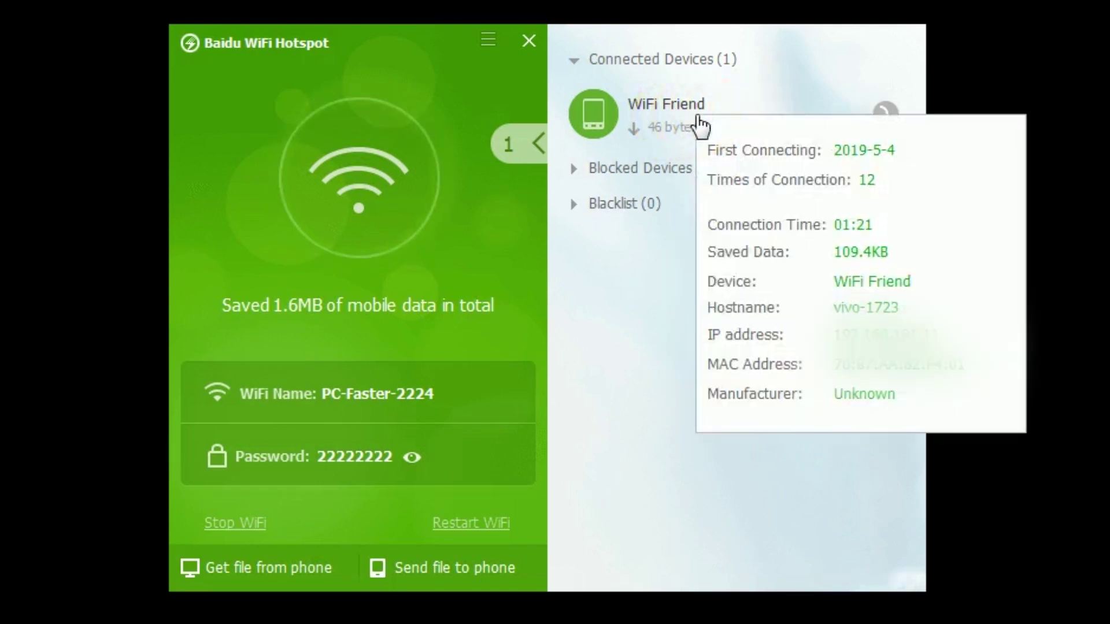